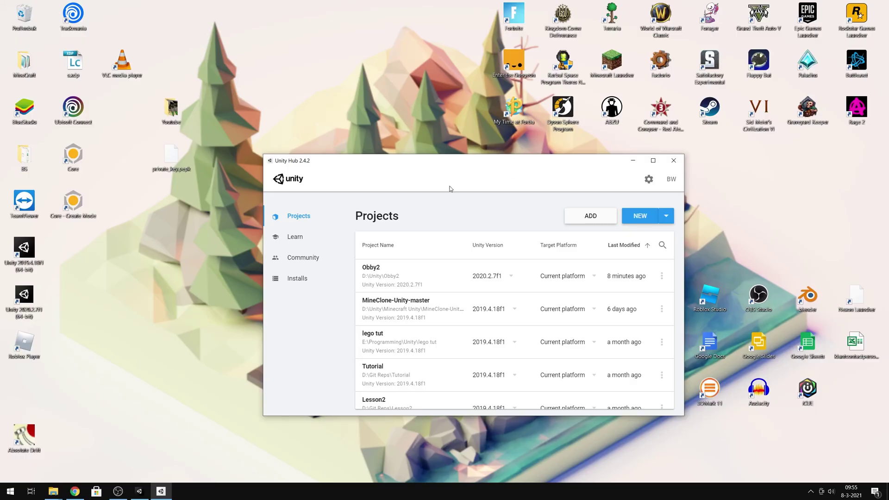
Step: Create a new 3D project named 'Obby Tutorial' in D:\Unity from Unity Hub
click(646, 223)
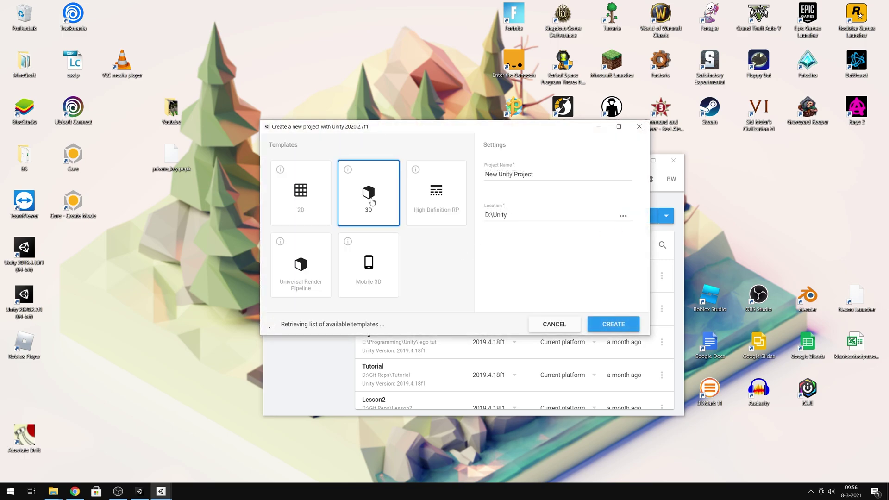
drag(551, 175, 410, 179)
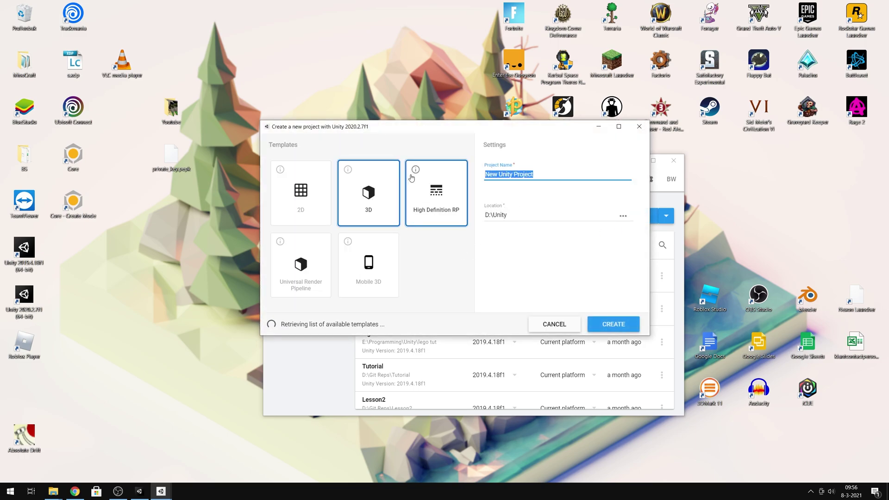
text(Obby Tutorial)
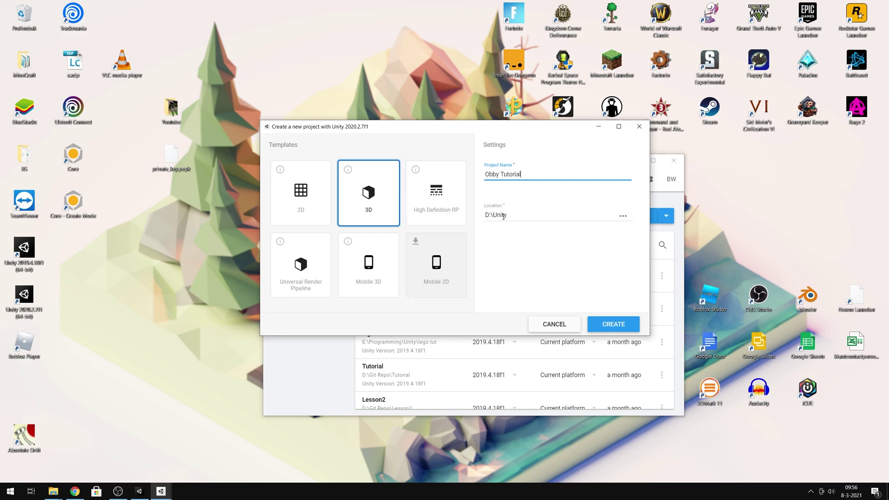
click(614, 324)
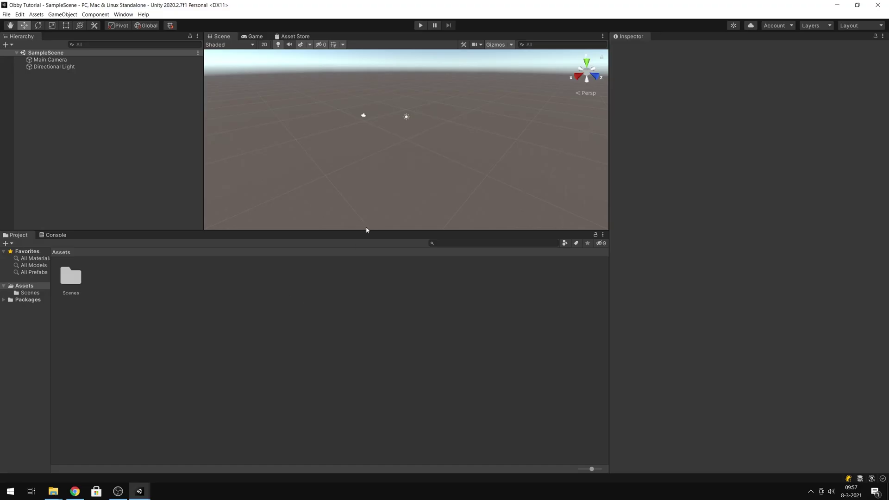
Step: Enlarge the Scene view by lowering the Project panel and narrowing the Hierarchy
drag(358, 229, 358, 319)
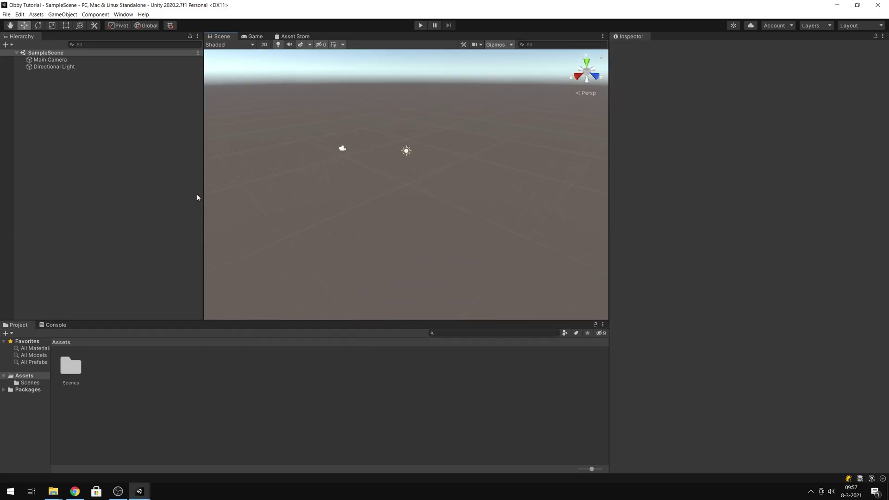
drag(203, 190, 117, 193)
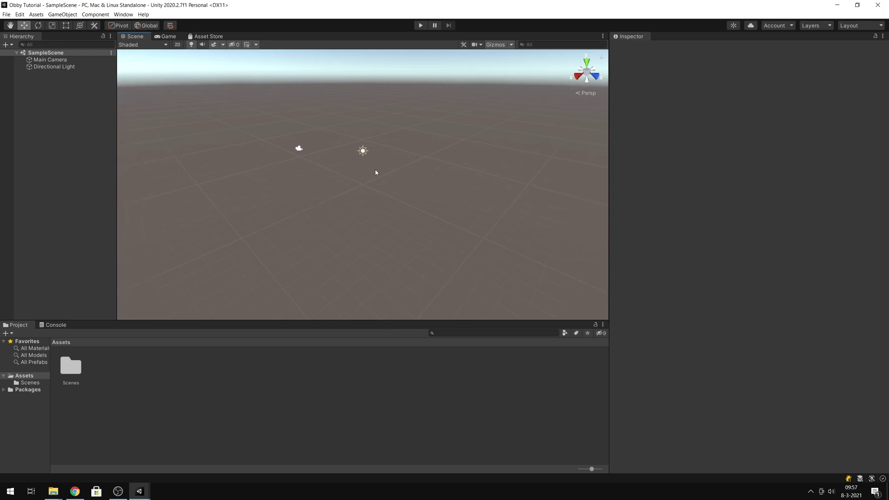
Step: Add a Cube via GameObject > 3D Object and scale it to 20 × 1 × 20
click(66, 18)
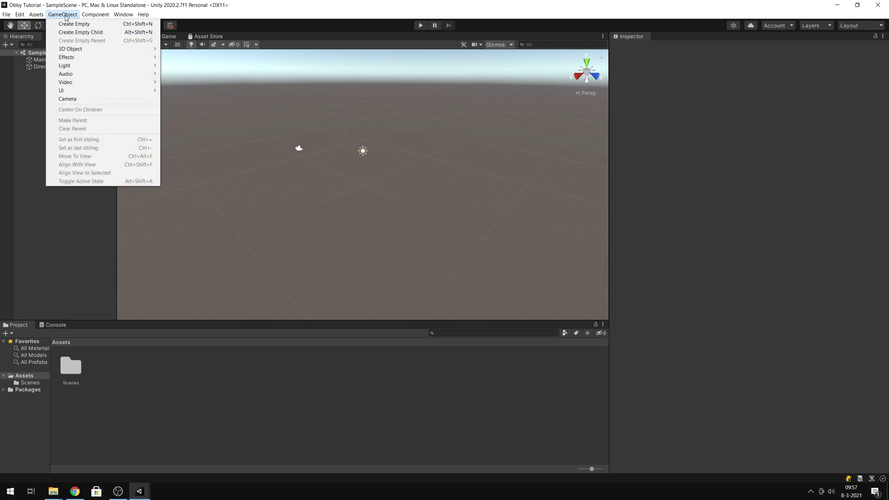
mouse_move(102, 49)
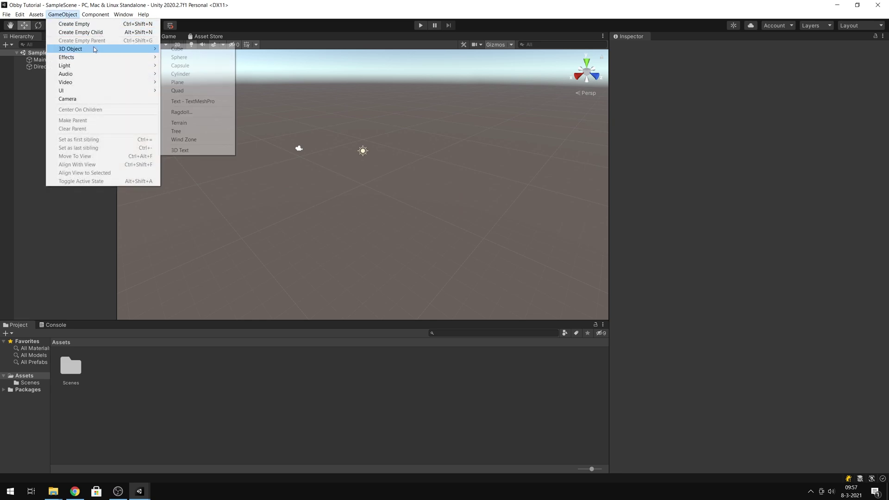
click(200, 53)
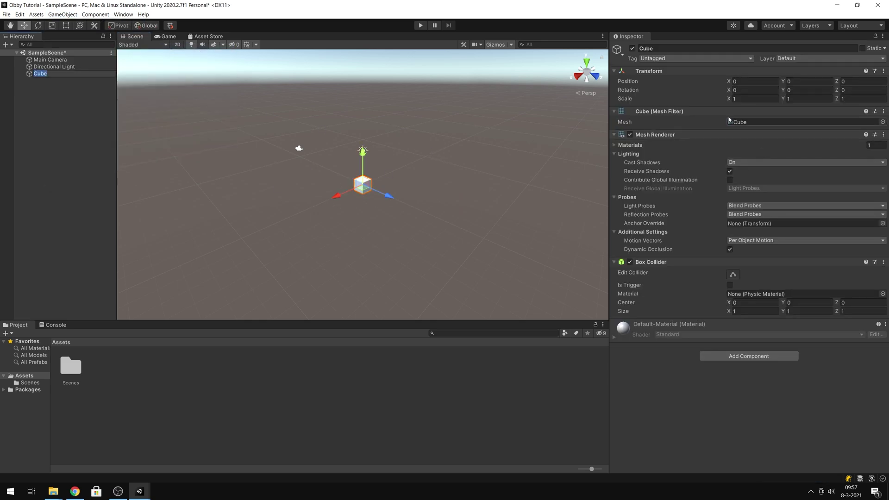
click(747, 99)
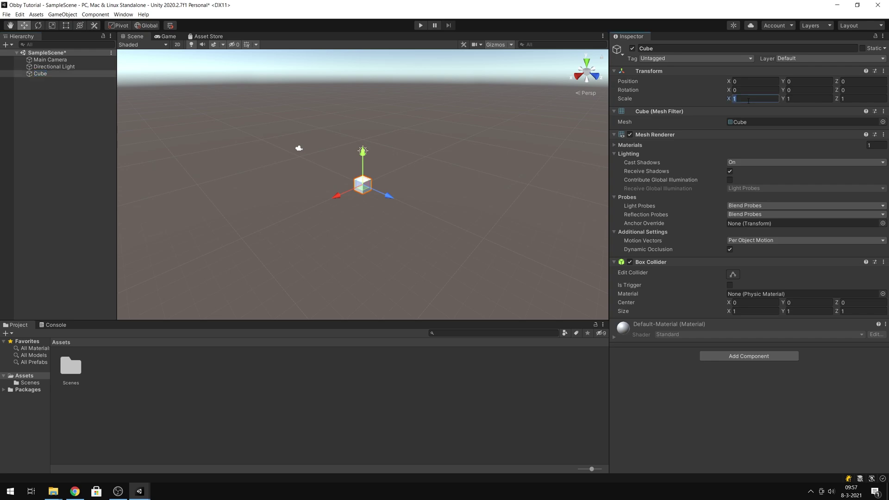
text(20)
key(Tab)
key(Tab)
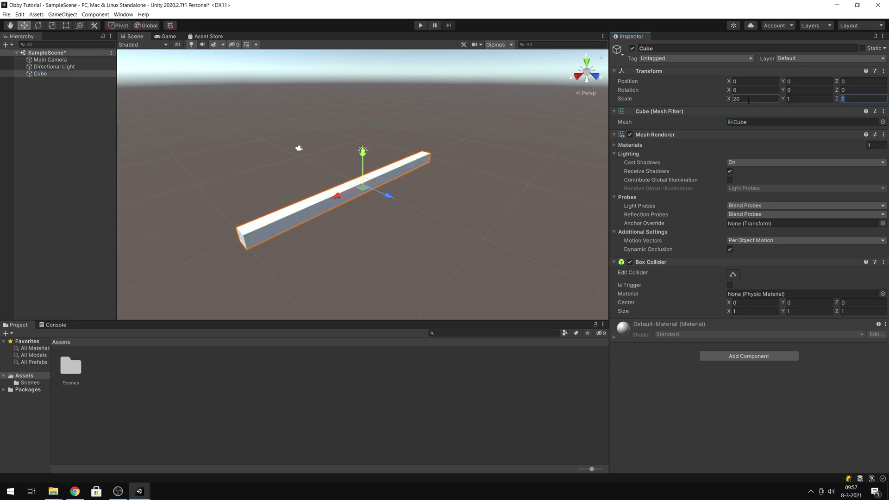
text(20)
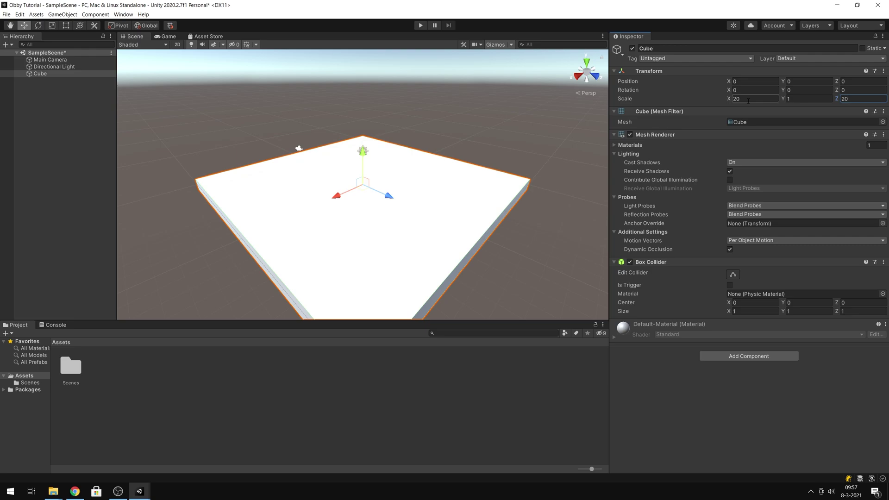
click(412, 154)
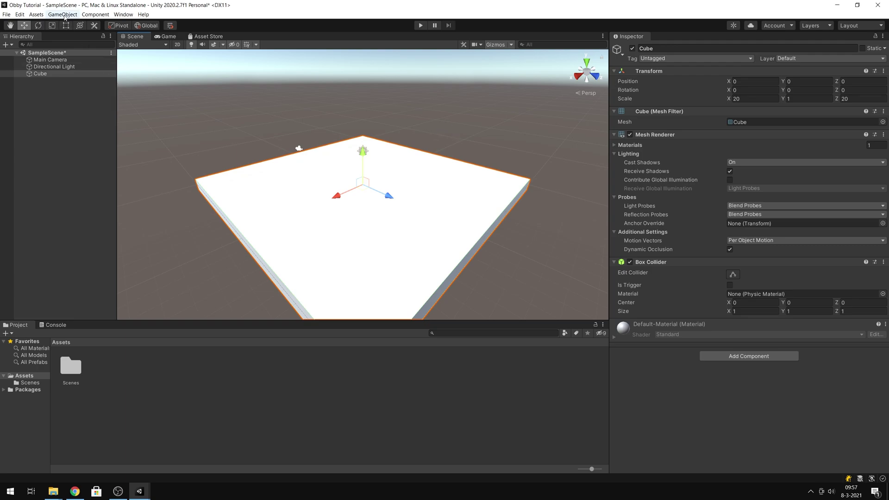
Step: Open Package Manager on My Assets and show the Scivolo Character Controller details
click(124, 16)
click(155, 85)
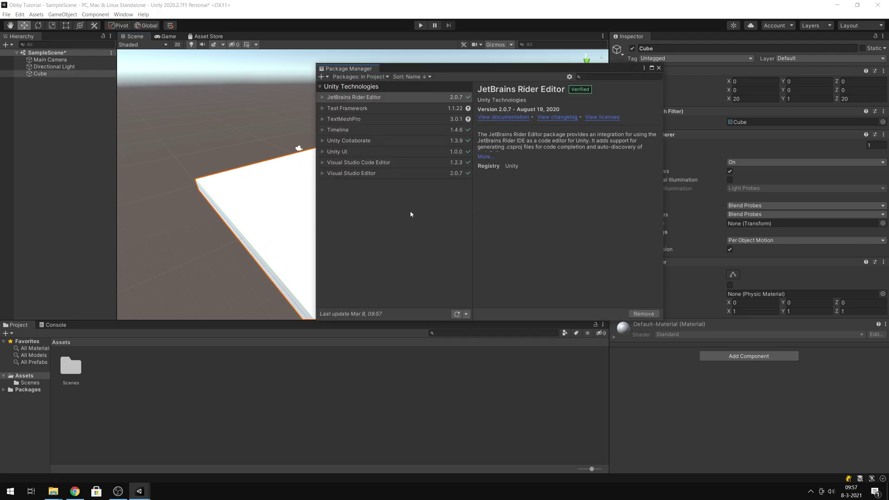
click(360, 77)
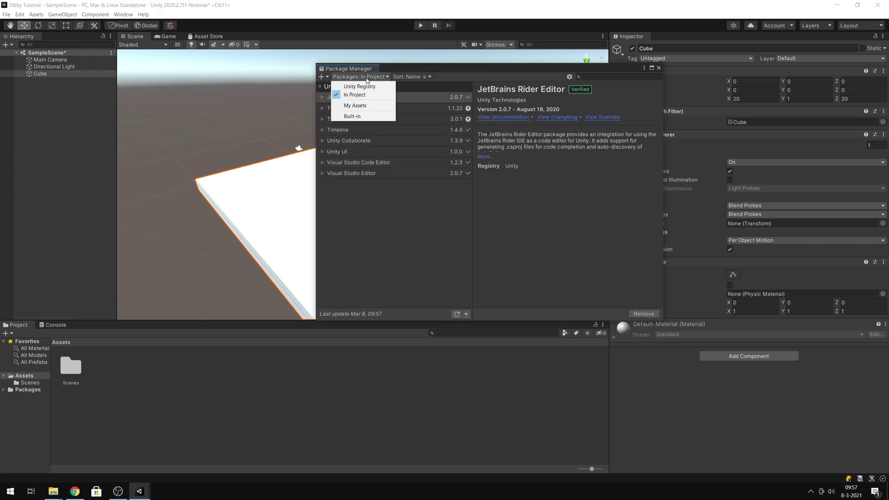
click(363, 107)
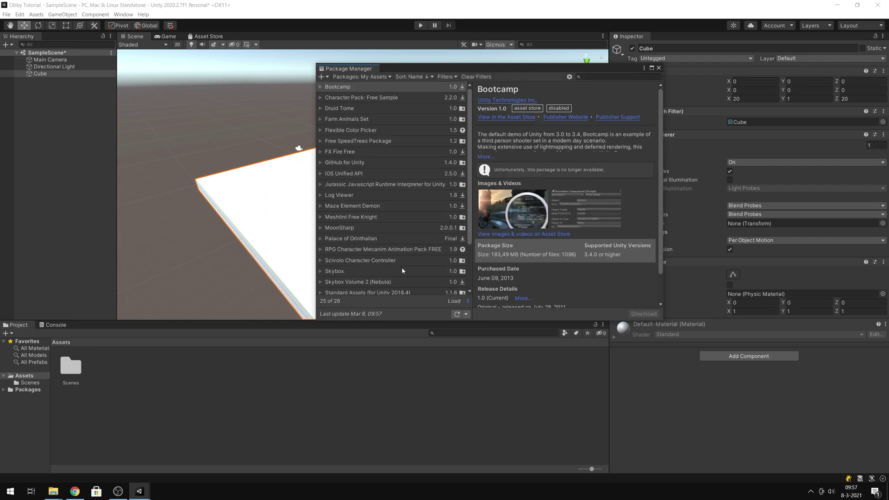
click(379, 262)
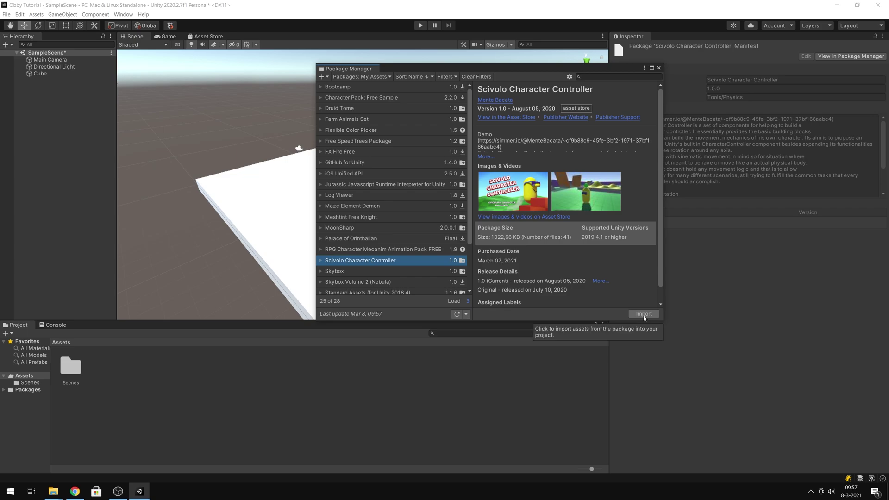
click(371, 77)
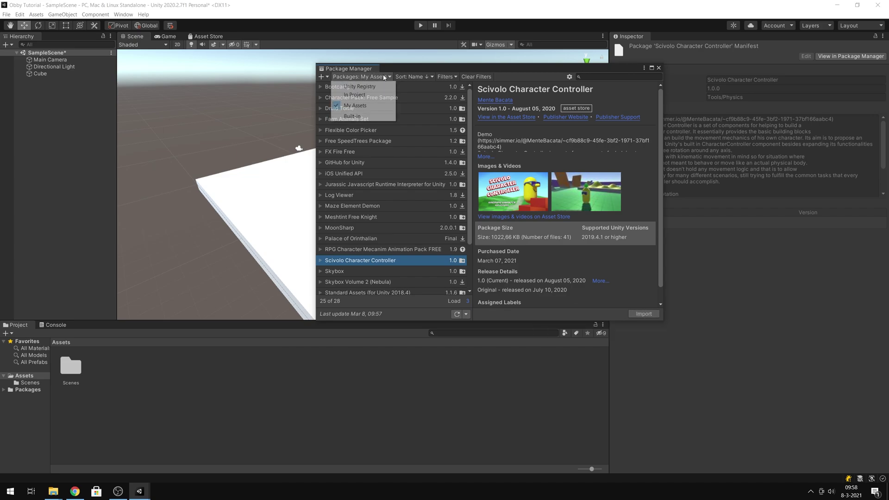
click(597, 312)
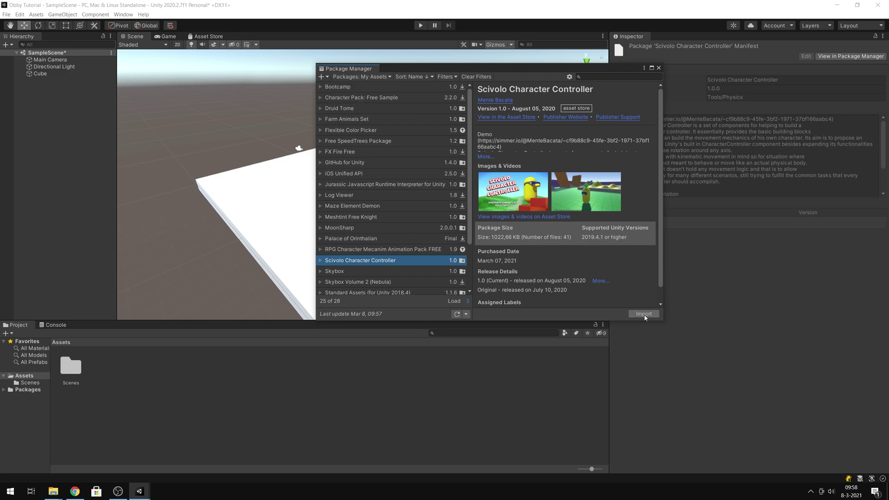
Step: Import all files of Scivolo Character Controller, then close Package Manager
click(643, 314)
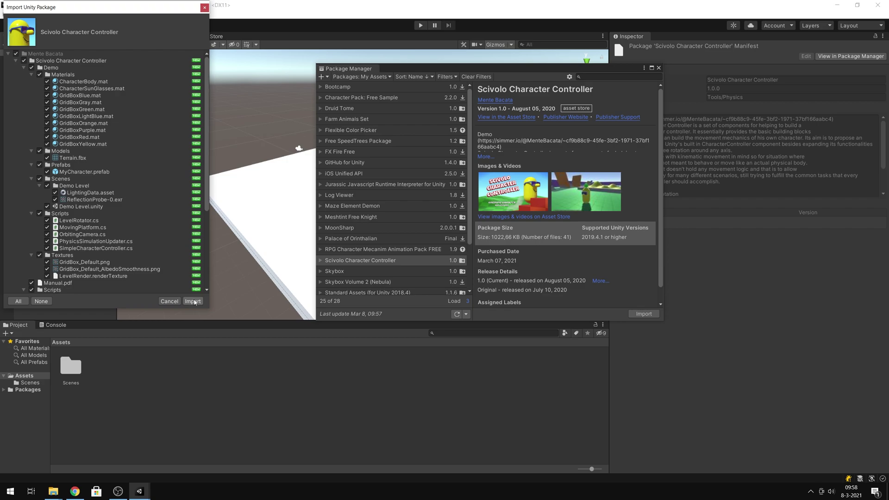
click(193, 301)
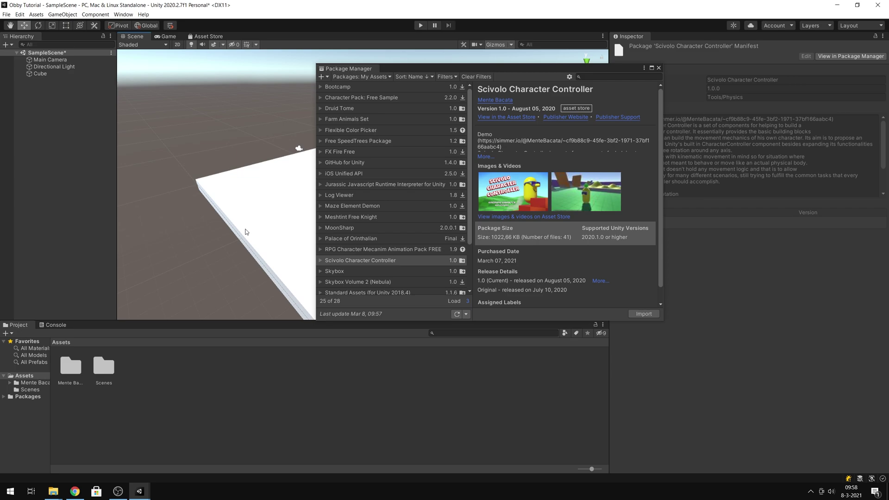
key(alt+F4)
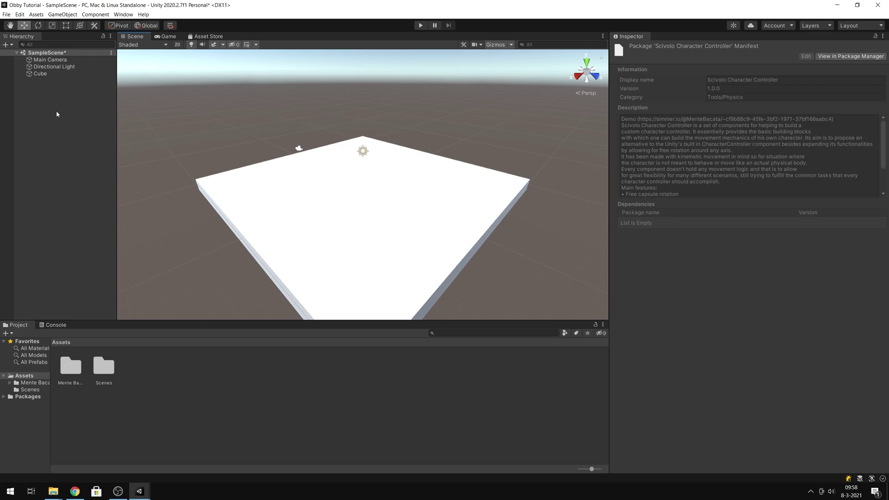
Step: Create an empty object named 'Level' and parent the floor Cube under it
click(66, 99)
right_click(65, 99)
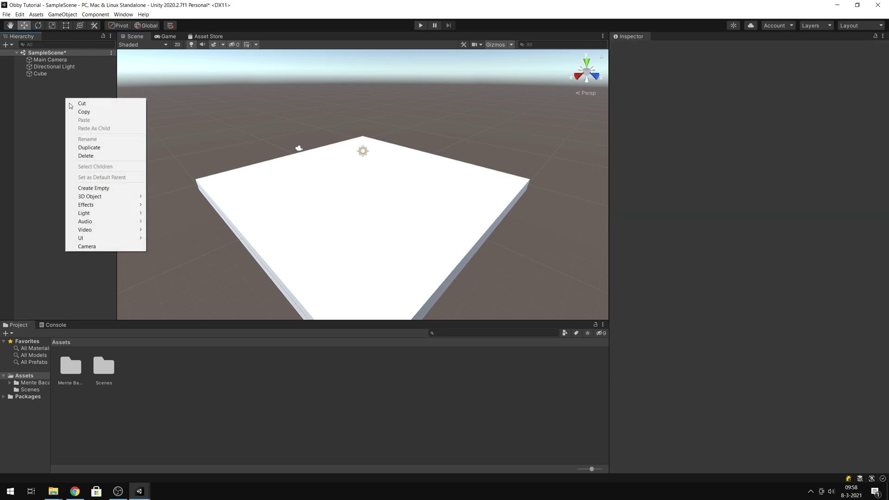
click(99, 188)
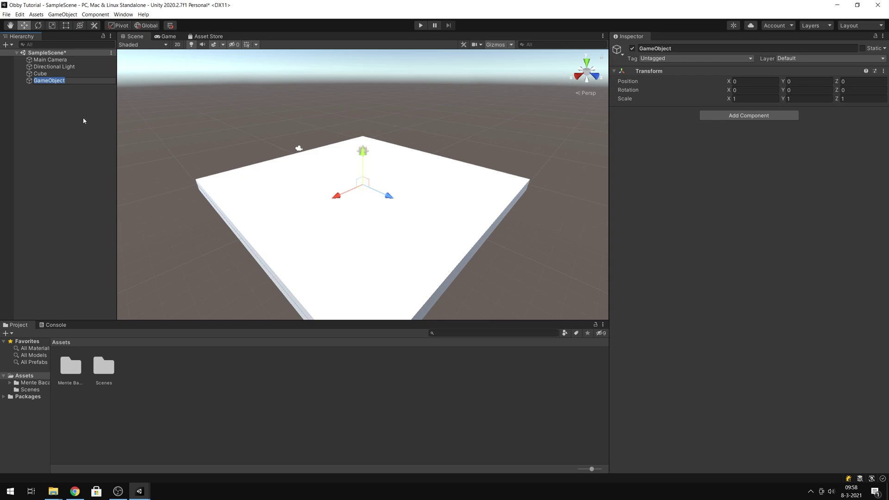
text(Level)
key(Return)
mouse_move(55, 73)
mouse_down()
mouse_move(57, 83)
mouse_move(46, 82)
mouse_up()
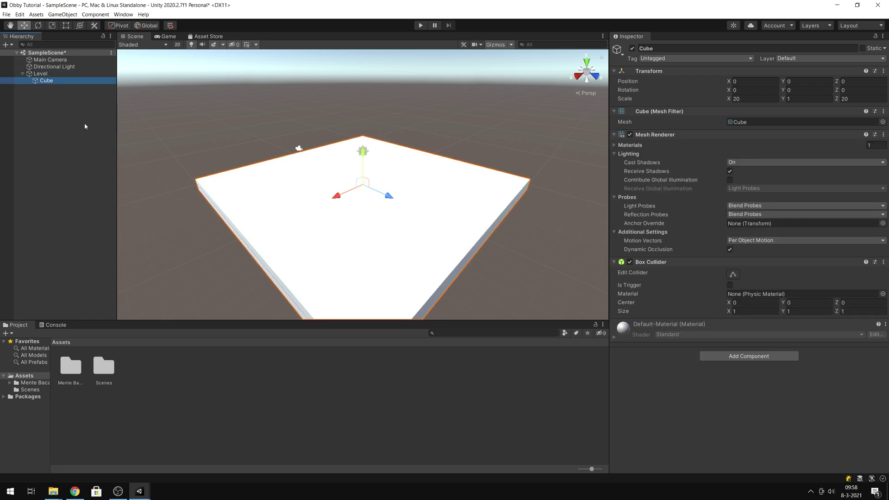
click(50, 76)
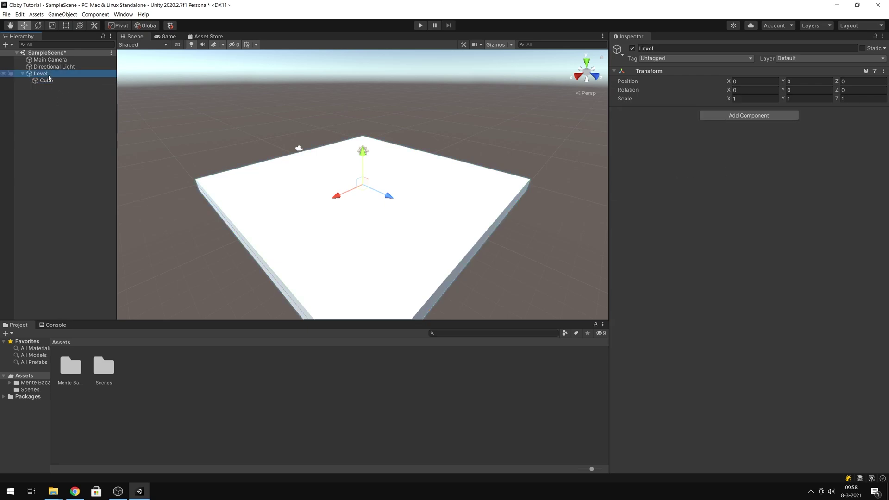
Step: Expand the Mente Bacata package folders down to Scripts and Demo in the Project panel
click(4, 397)
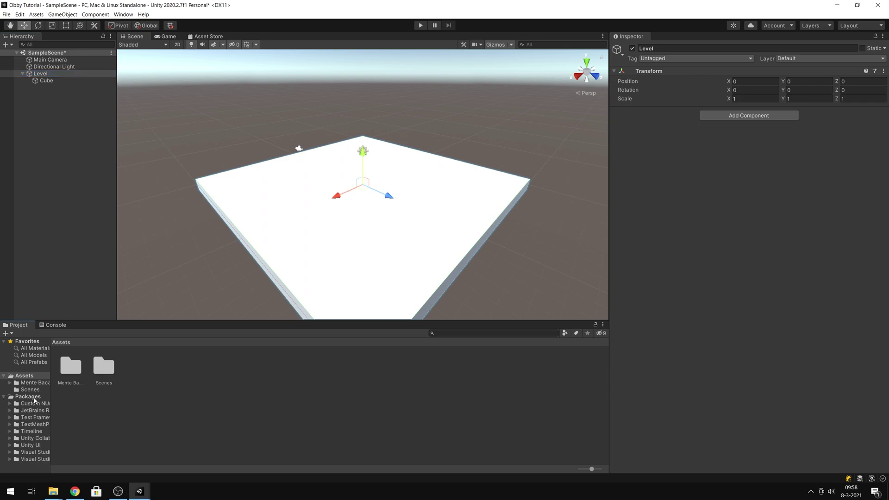
click(10, 383)
click(17, 389)
drag(51, 404, 97, 412)
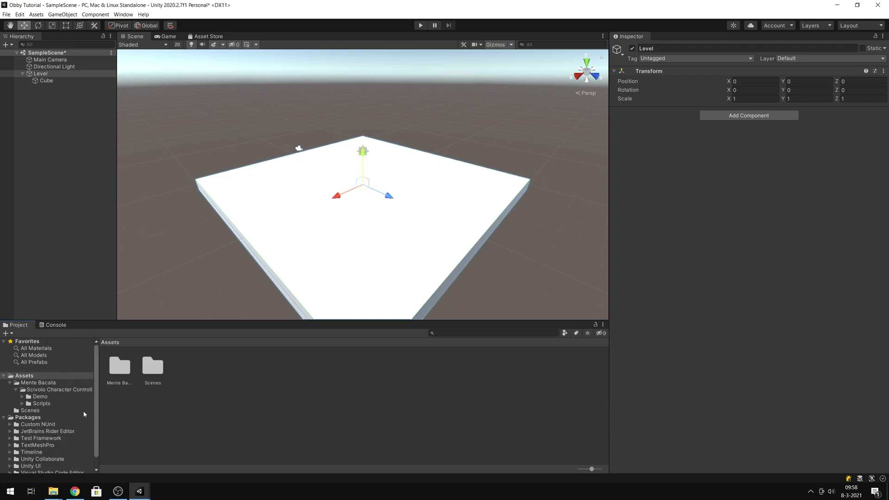
click(22, 403)
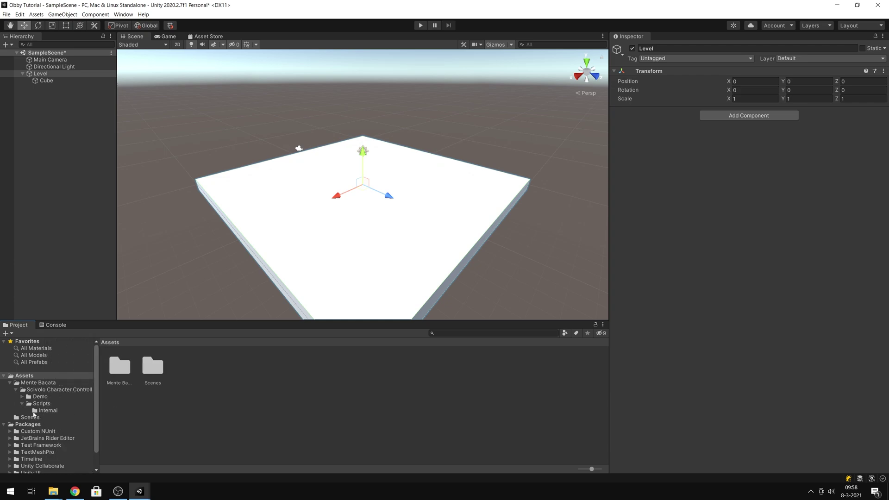
click(21, 397)
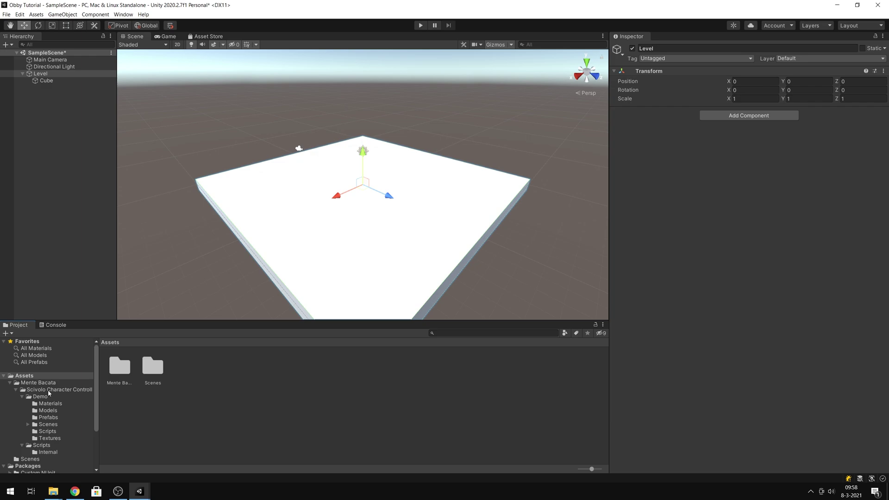
Step: Place the MyCharacter prefab under Level and raise it to Y 1.04 on the floor
click(49, 417)
click(119, 364)
drag(119, 364, 45, 77)
scroll(471, 202, up, 2)
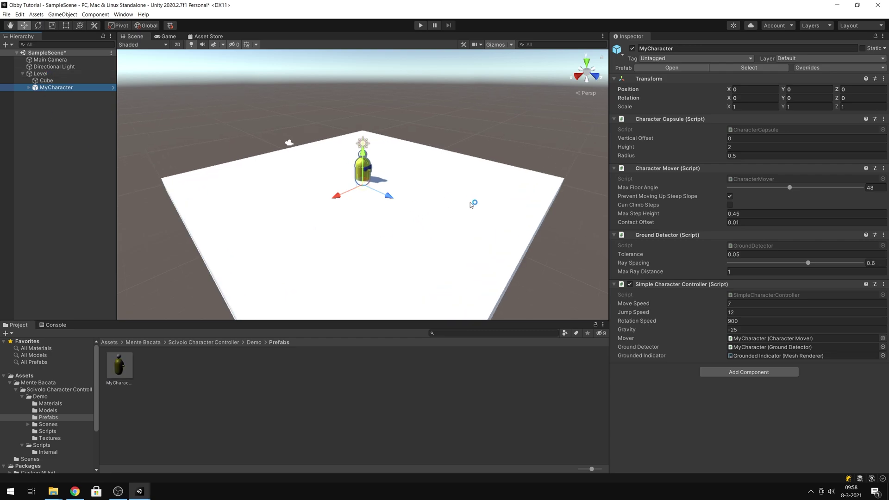
drag(365, 162, 364, 147)
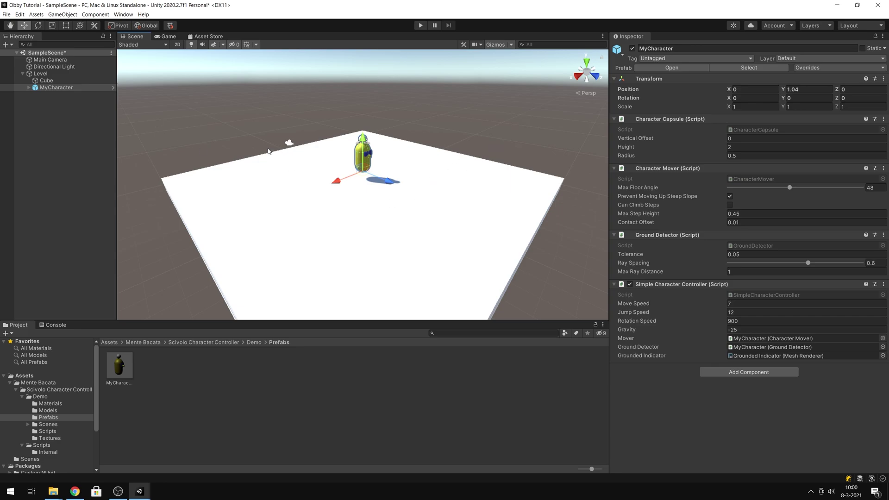
Step: Give Main Camera an OrbitingCamera script targeting MyCharacter's Camera Target, then enter Play mode
click(51, 60)
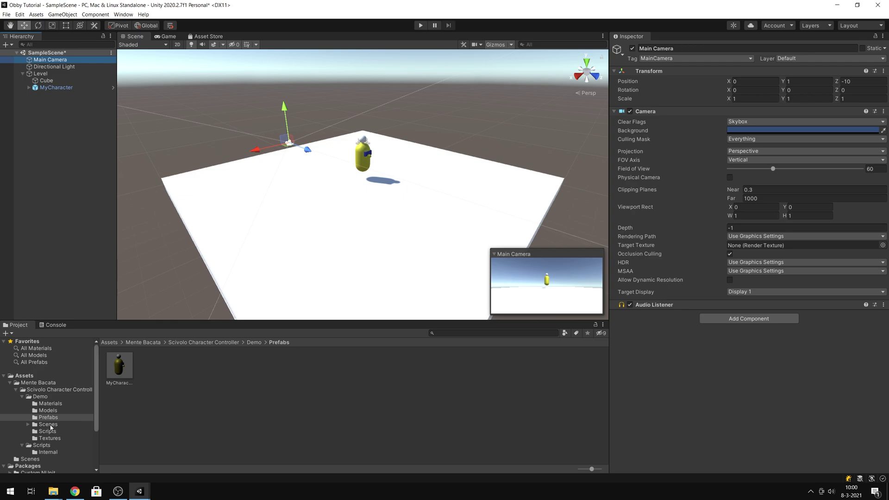
click(51, 432)
drag(185, 365, 720, 357)
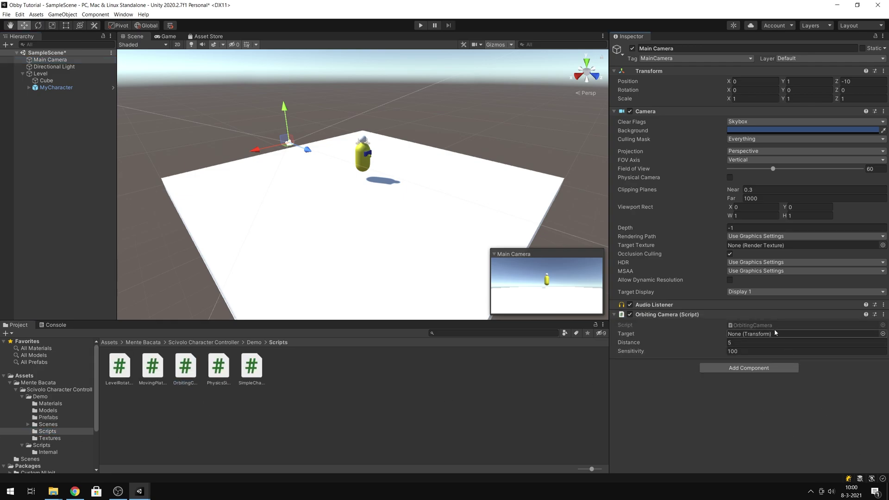
click(29, 87)
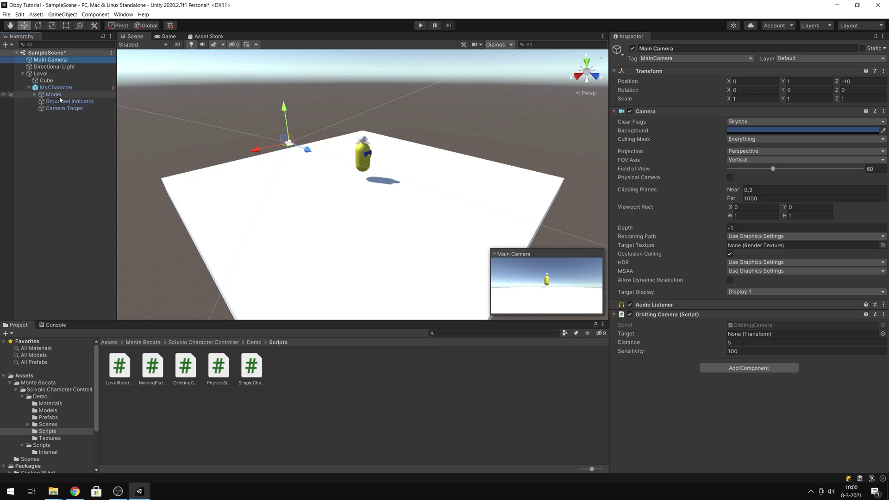
drag(57, 112, 768, 336)
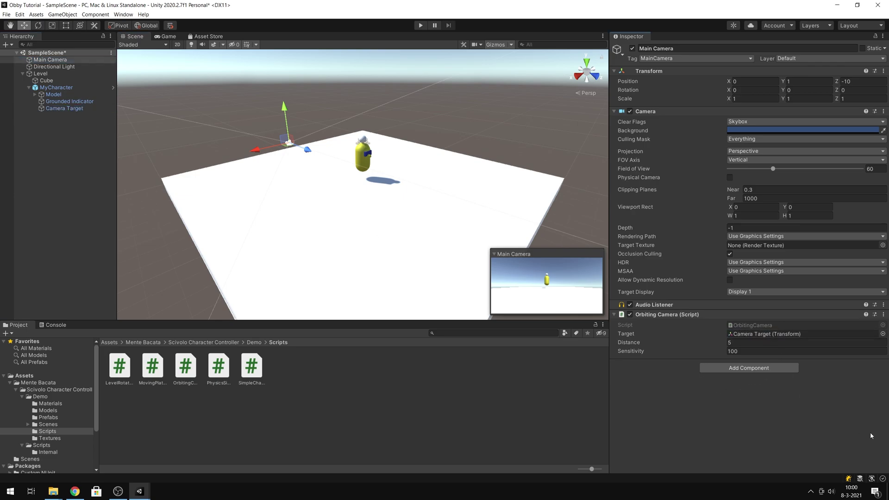
click(437, 181)
click(421, 26)
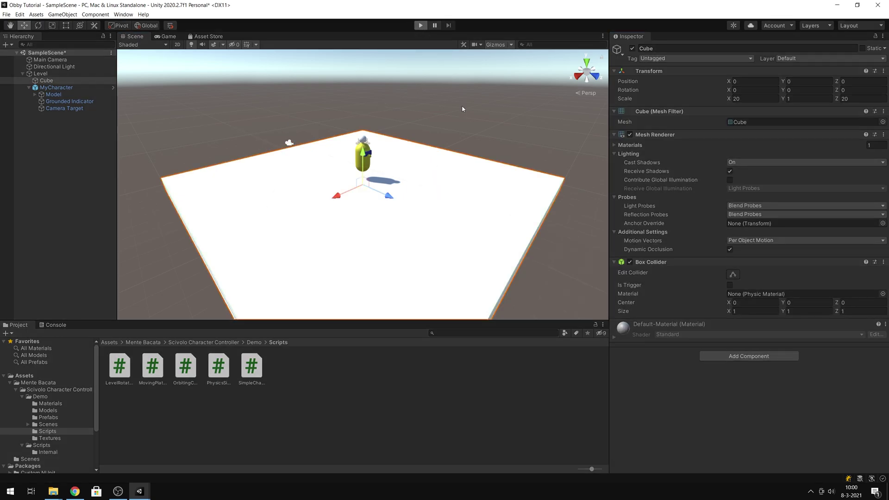
Step: Play-test by orbiting the camera and jumping twice with Space, then stop playing
right_drag(310, 110, 281, 108)
key(space)
key(space)
key(space)
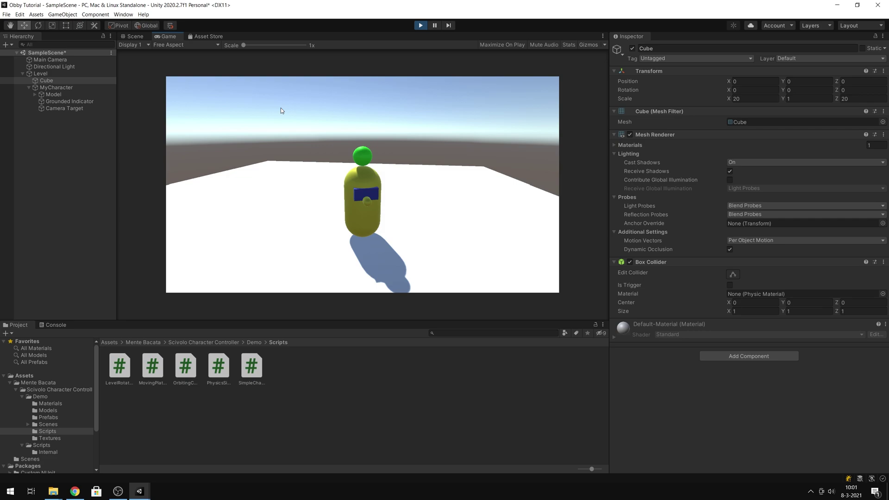
key(space)
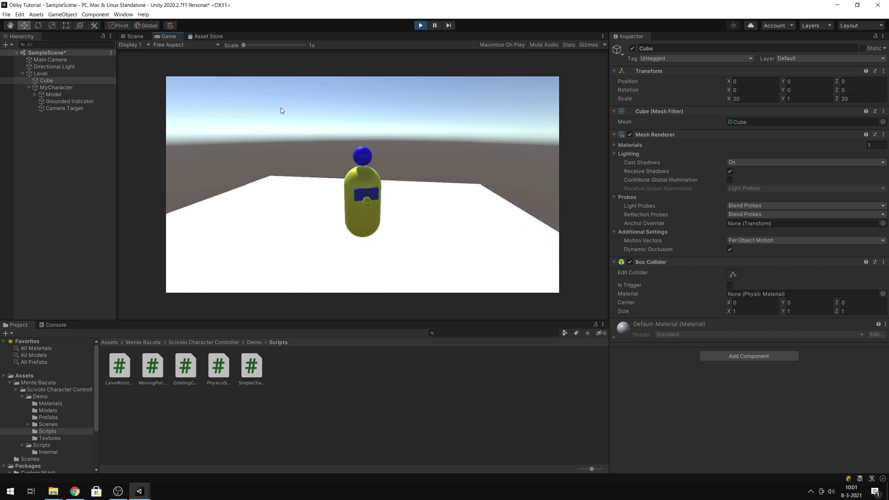
right_drag(281, 110, 419, 85)
click(418, 26)
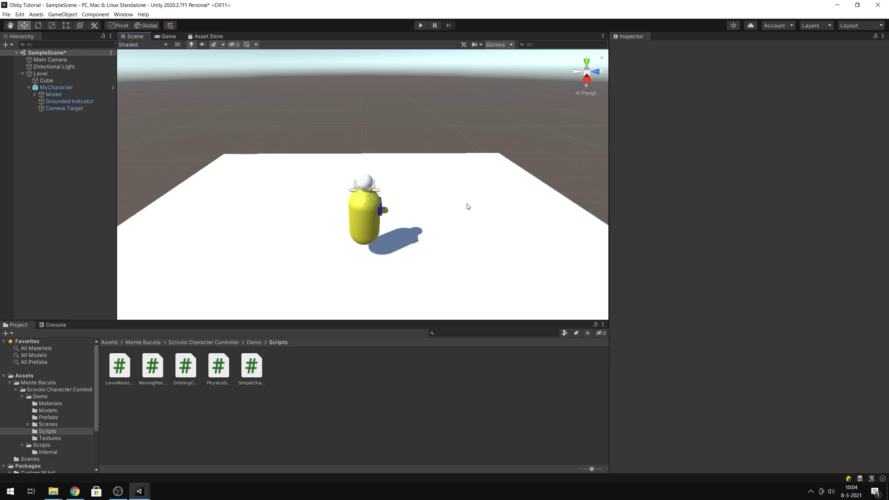
Step: Assign GridBoxGreen to the floor Cube's Mesh Renderer Element 0 material slot
click(525, 200)
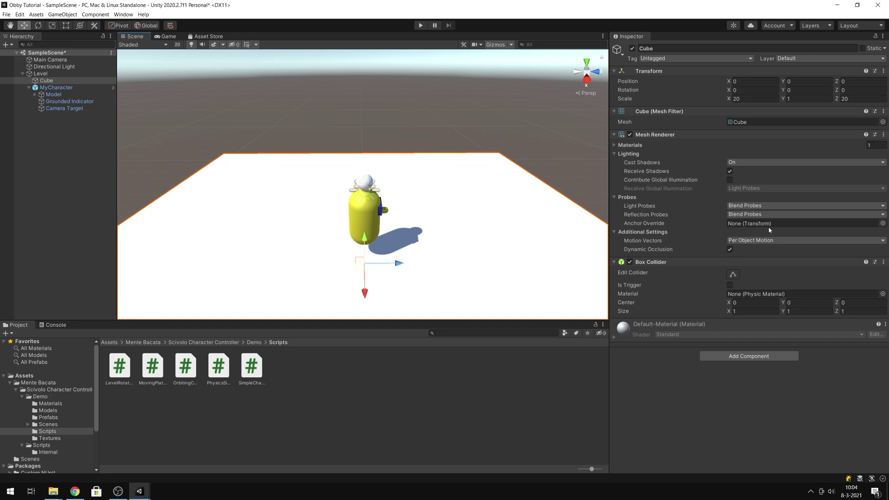
click(614, 145)
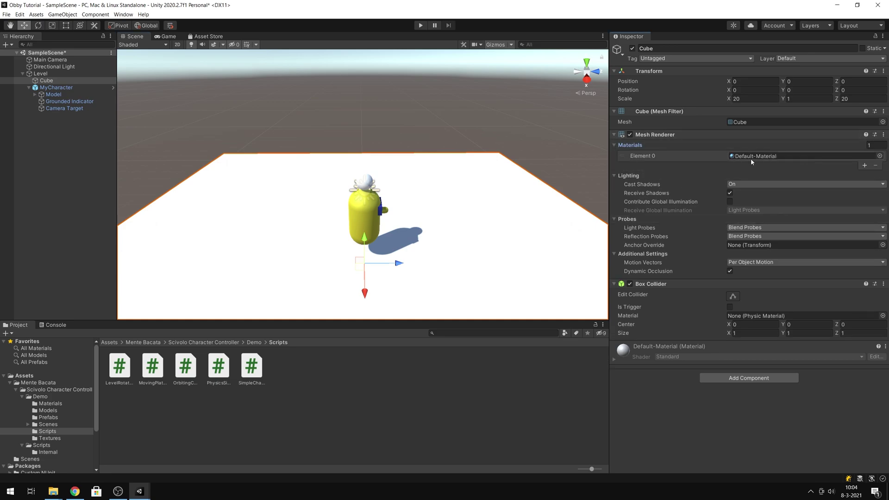
click(882, 157)
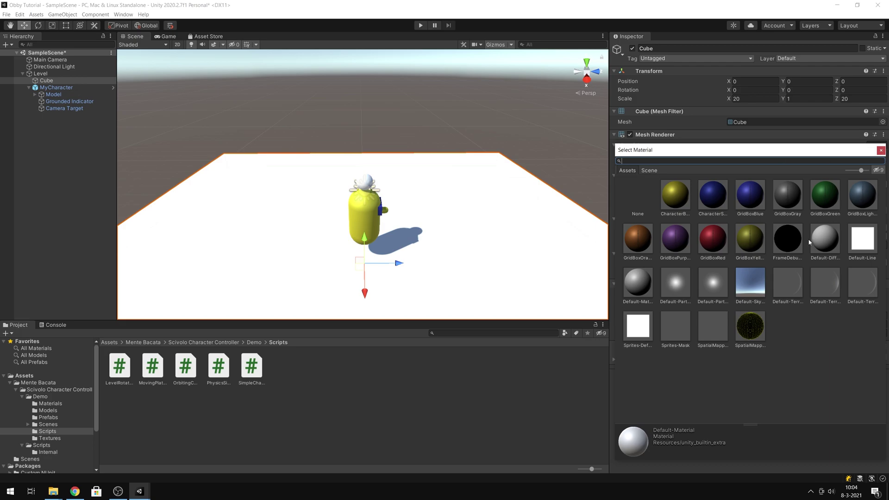
click(824, 203)
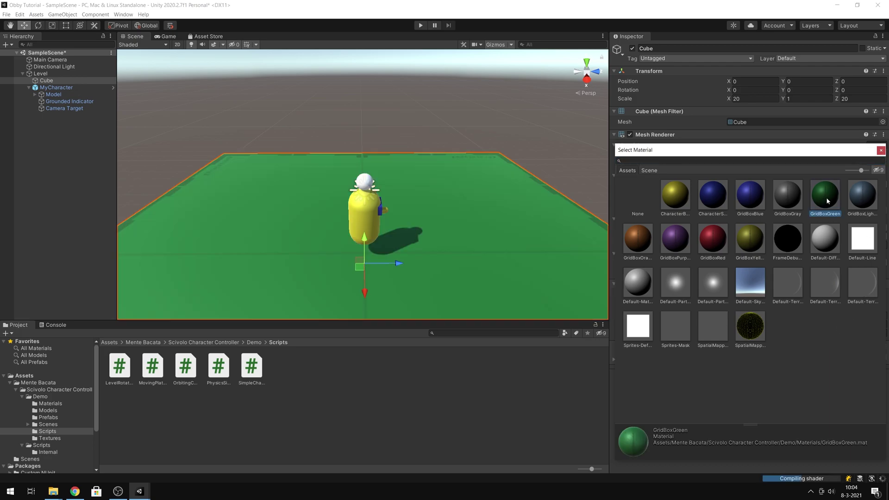
alt+drag(401, 162, 496, 163)
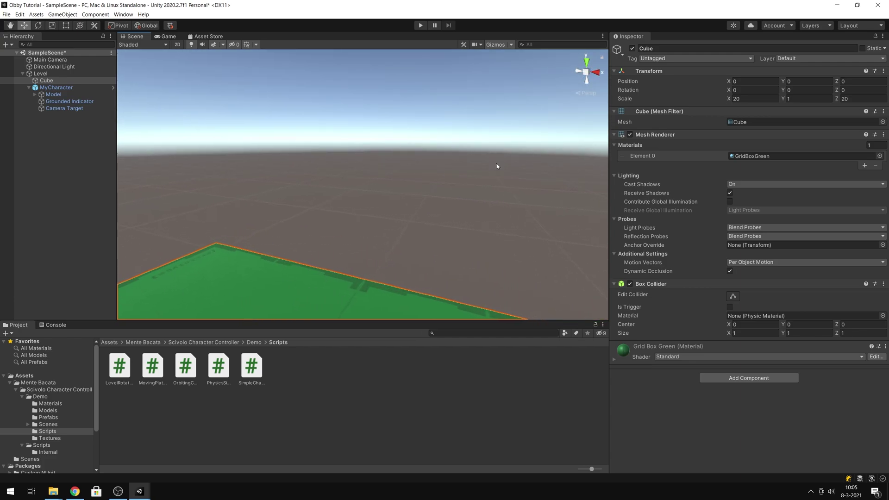
click(388, 199)
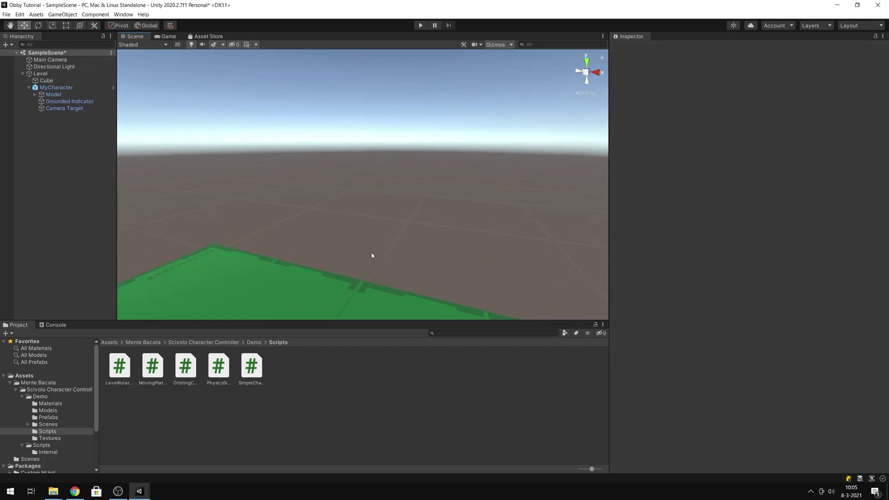
Step: Create a new cube and scale it to 4, 1, 4
click(67, 17)
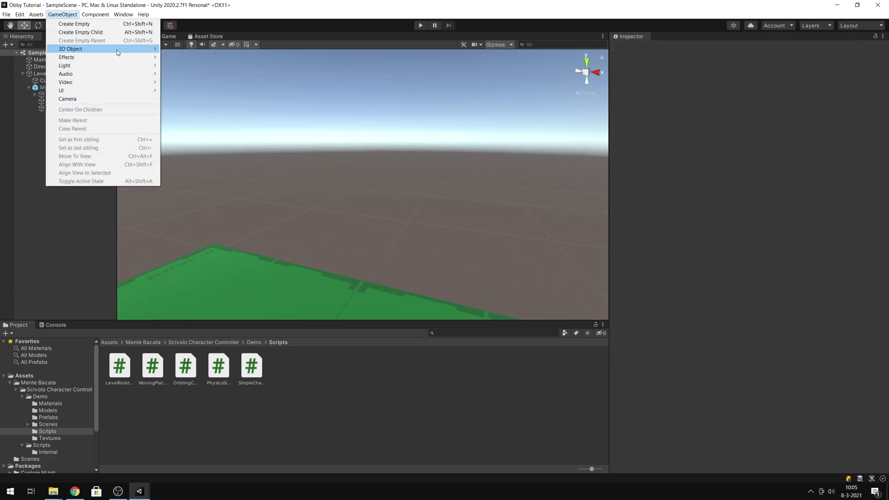
mouse_move(129, 51)
click(207, 48)
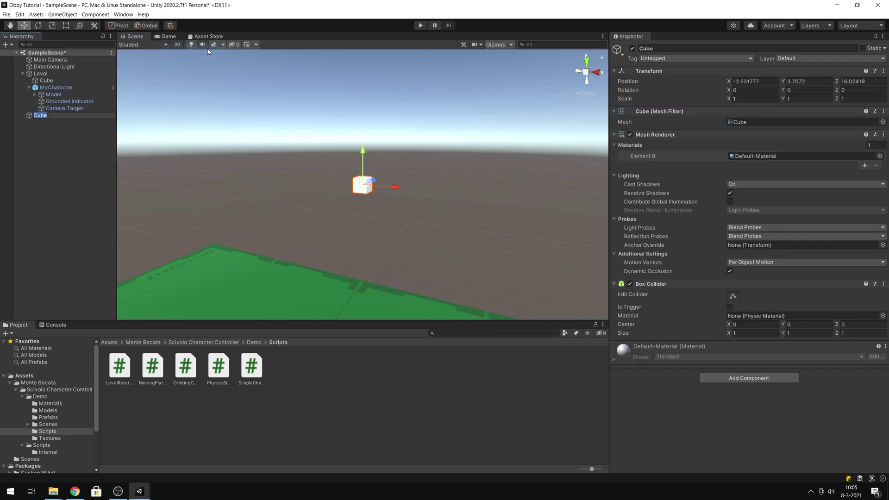
click(765, 99)
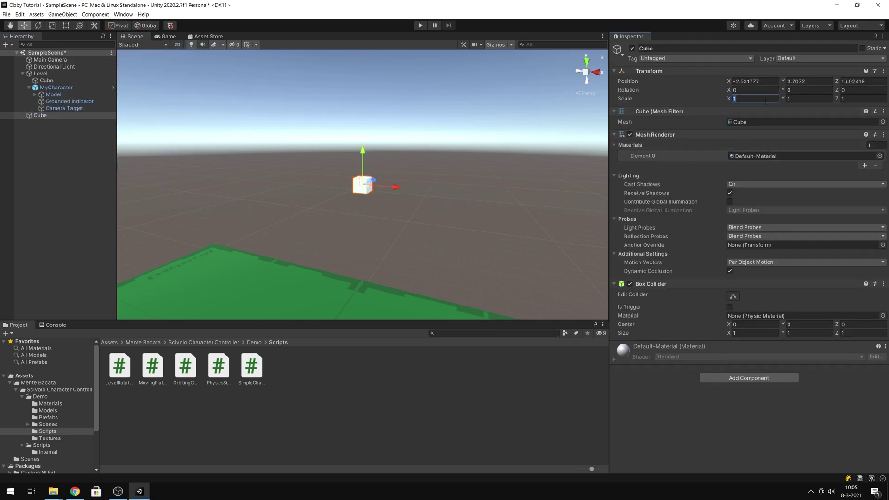
text(4)
click(824, 99)
text(4)
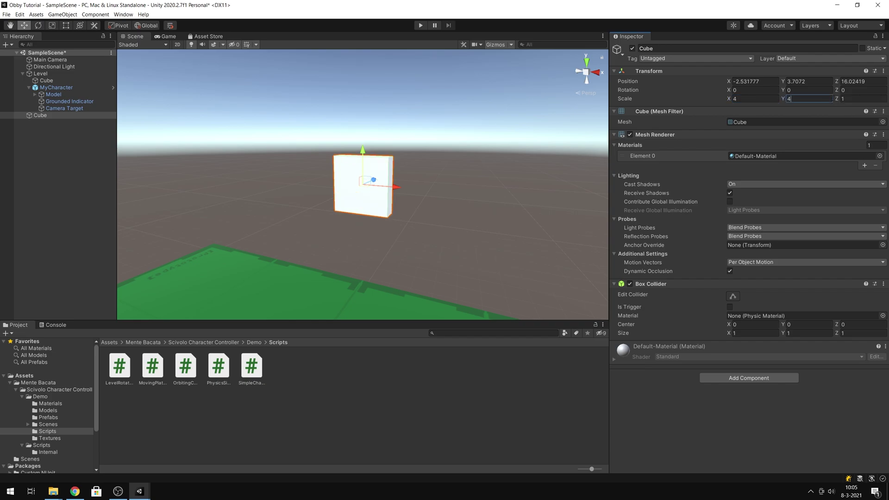
key(BackSpace)
text(1)
key(Tab)
text(4)
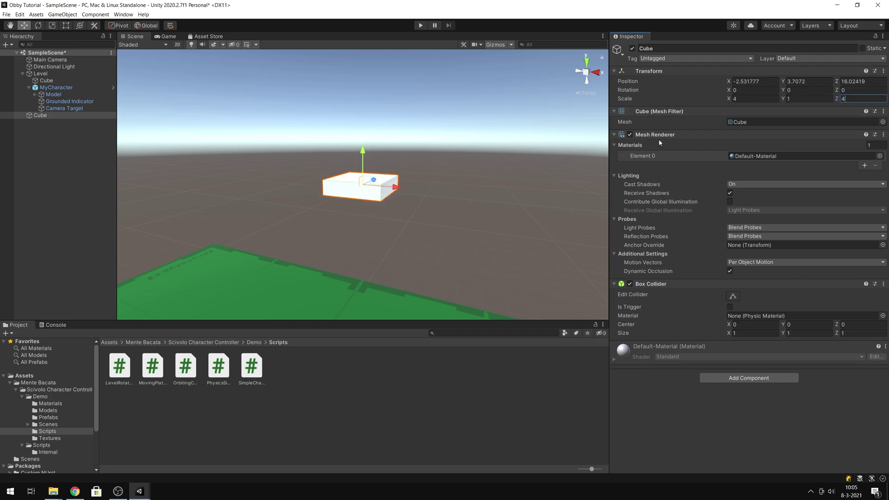
Step: Lower the cube to floor height and slide it just beyond the green floor's edge
drag(363, 157, 398, 217)
right_drag(399, 217, 303, 267)
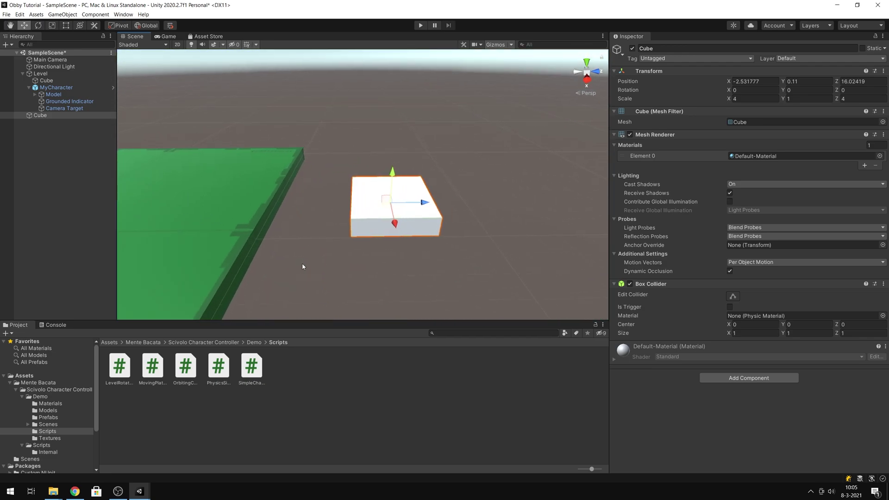
drag(422, 204, 391, 202)
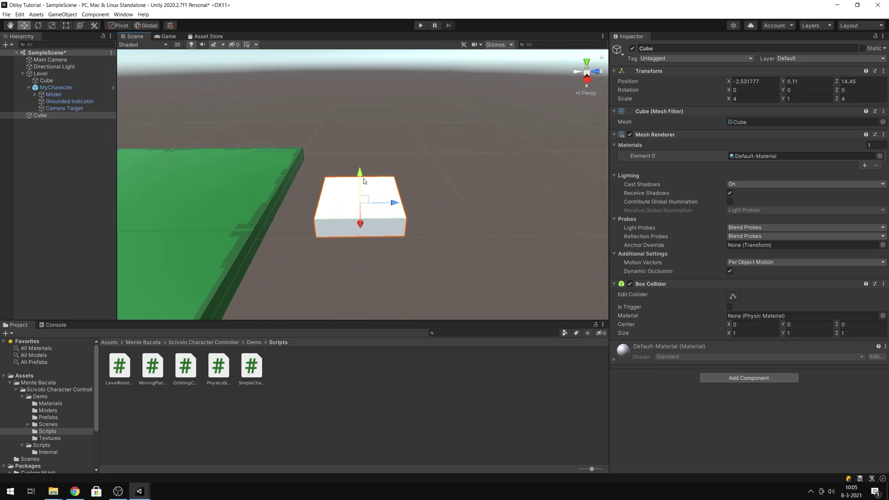
click(480, 207)
right_drag(481, 207, 340, 197)
click(340, 198)
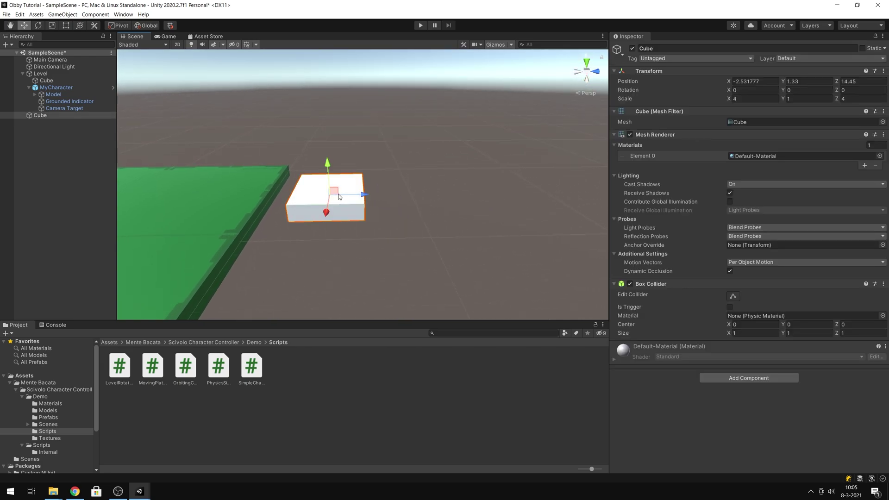
Step: Duplicate the platform and move the copy further out and higher than the first
key(ctrl+d)
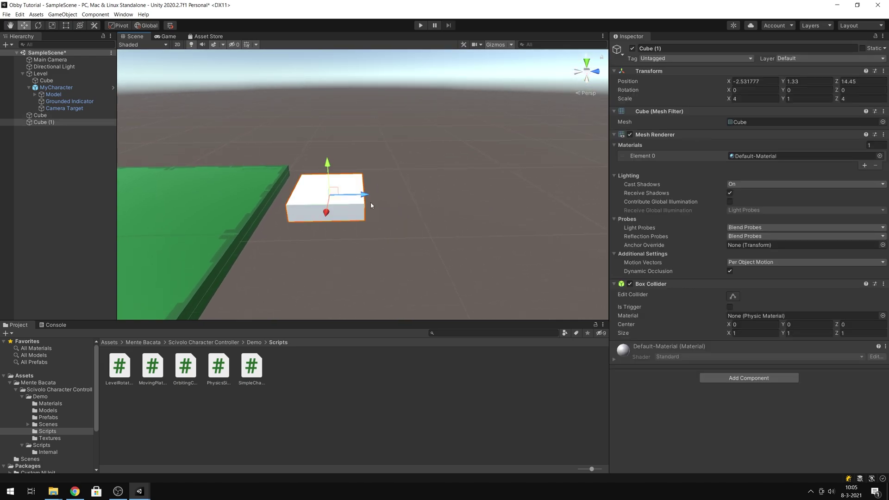
drag(366, 199, 439, 191)
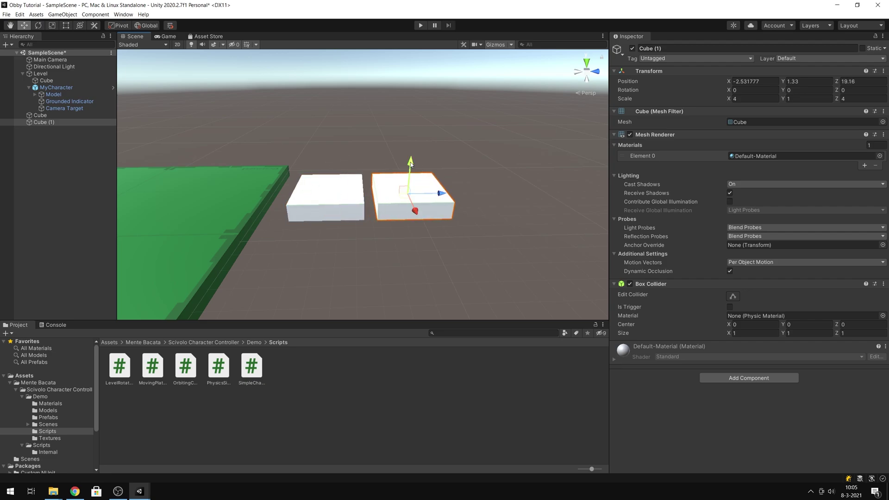
drag(410, 163, 413, 138)
drag(444, 171, 460, 169)
right_drag(460, 169, 418, 236)
Step: Duplicate again and place Cube (2) further out and higher, at Y 4.49, Z 26.3
key(ctrl+d)
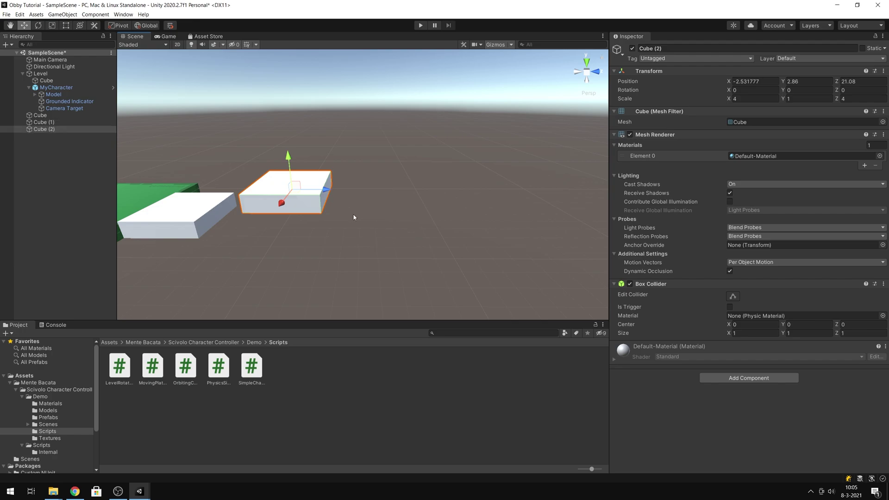
drag(333, 194, 420, 199)
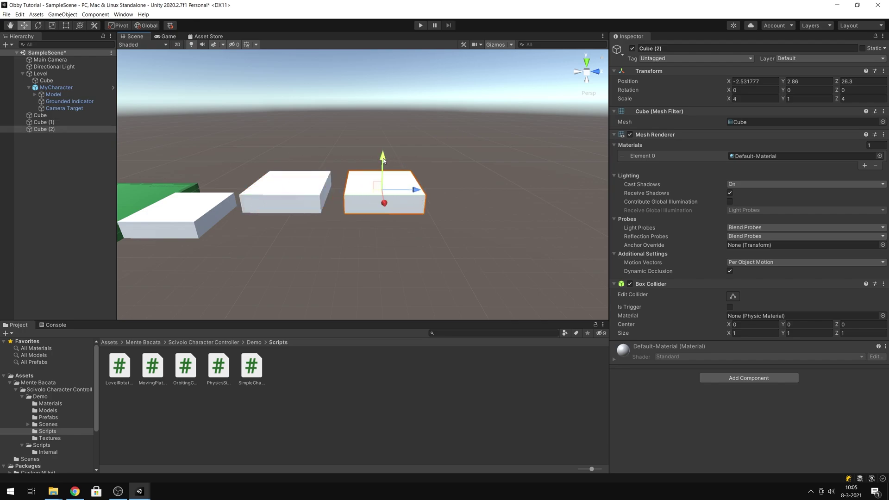
drag(383, 160, 384, 135)
right_drag(433, 236, 436, 240)
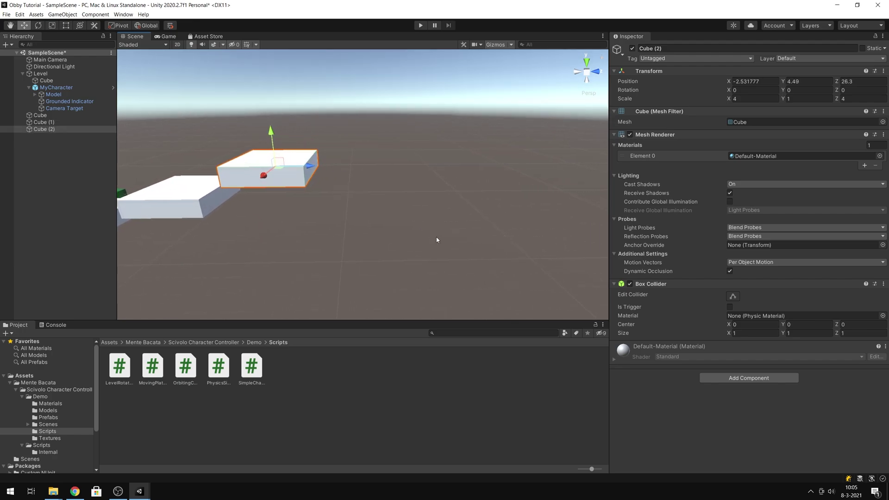